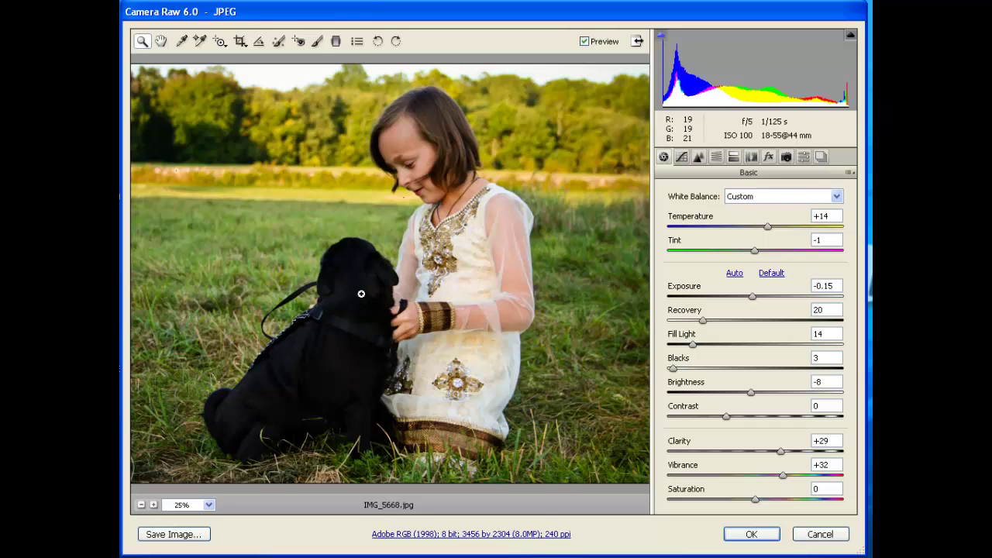
# Paint over the black dog with a new Adjustment Brush edit using Brightness +50, Size 9 and Auto Mask enabled
pyautogui.click(317, 43)
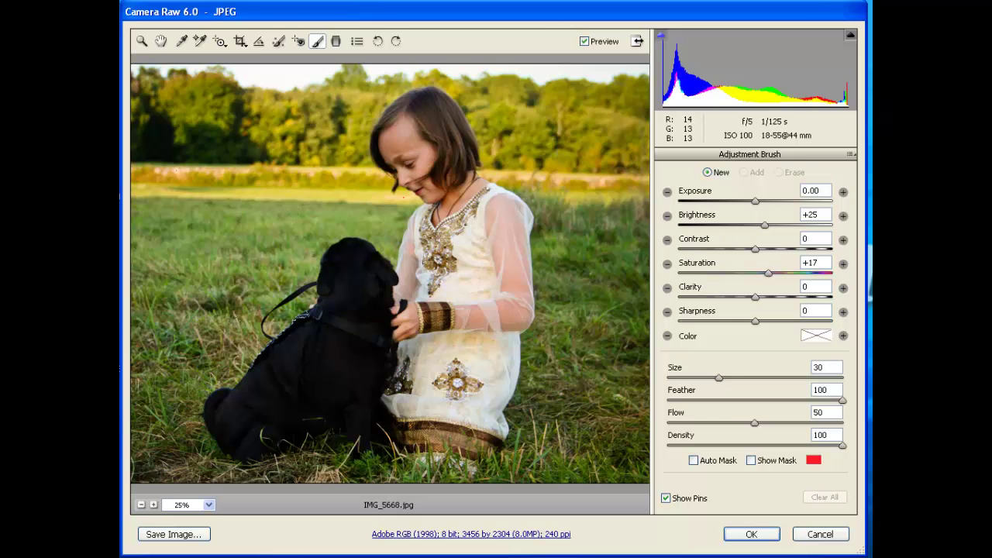
pyautogui.click(844, 217)
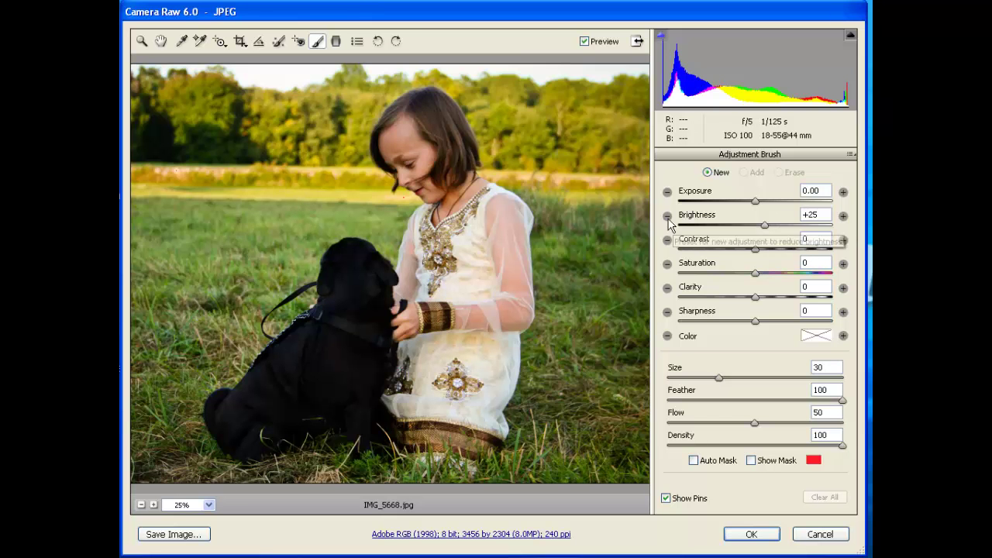
pyautogui.click(844, 217)
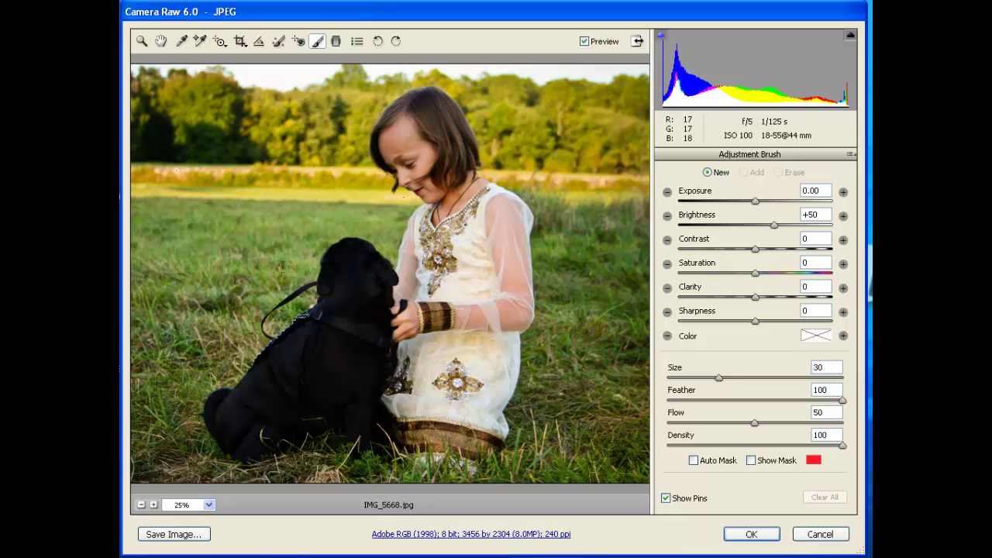
pyautogui.moveTo(719, 377); pyautogui.dragTo(691, 377)
pyautogui.moveTo(690, 378); pyautogui.dragTo(682, 377)
pyautogui.click(694, 461)
pyautogui.click(355, 283)
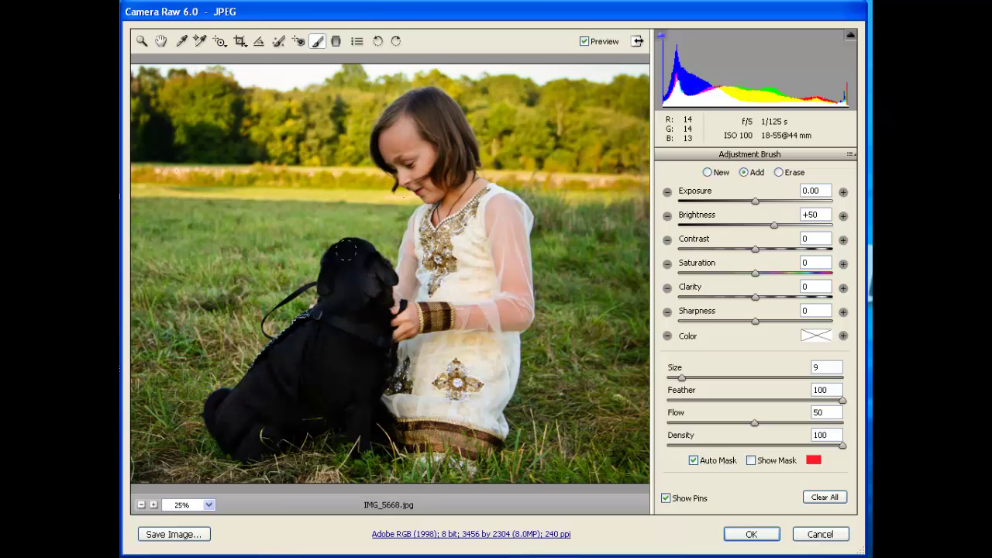
pyautogui.moveTo(324, 283)
pyautogui.mouseDown()
pyautogui.moveTo(216, 408)
pyautogui.moveTo(263, 438)
pyautogui.moveTo(357, 409)
pyautogui.moveTo(353, 292)
pyautogui.mouseUp()
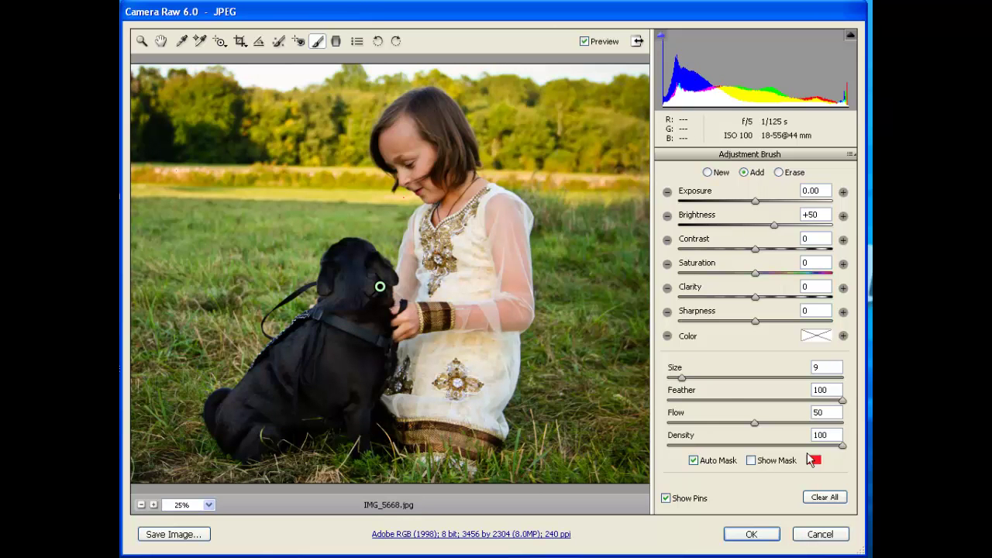
# Show the dog's mask overlay, change the overlay color to a pinkish red, and hide the mask again
pyautogui.click(751, 461)
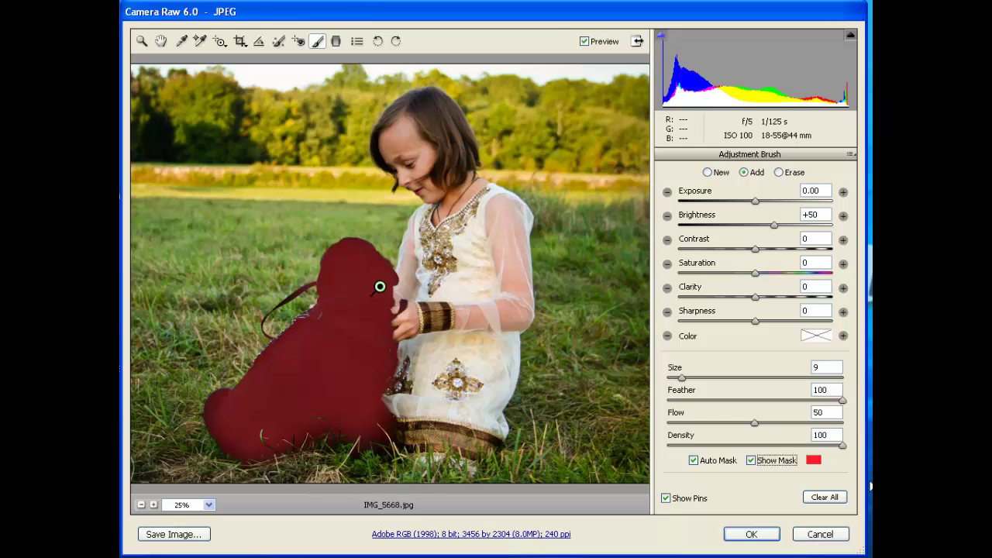
pyautogui.click(814, 460)
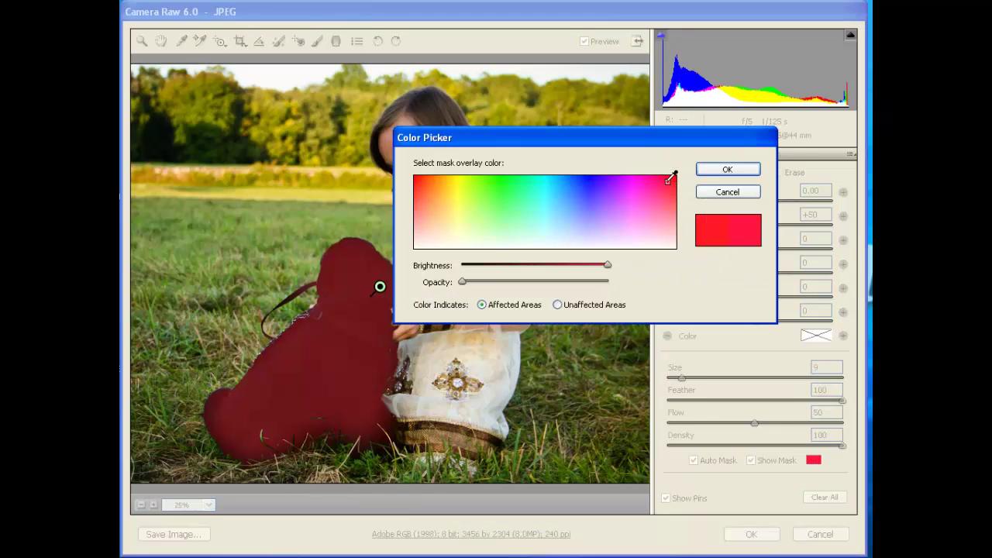
pyautogui.click(727, 169)
pyautogui.click(751, 463)
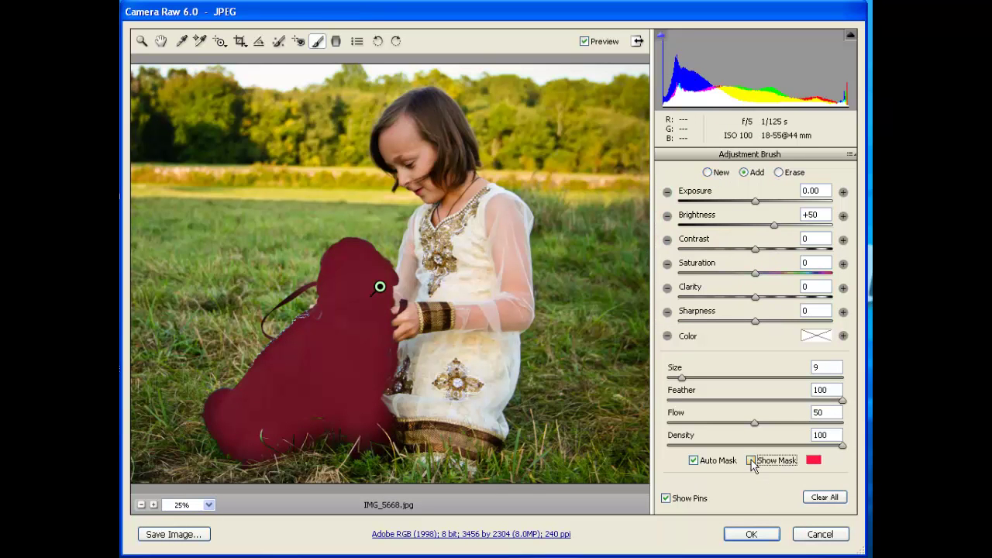
# Set the Brightness of the dog's brush adjustment to +19
pyautogui.click(774, 227)
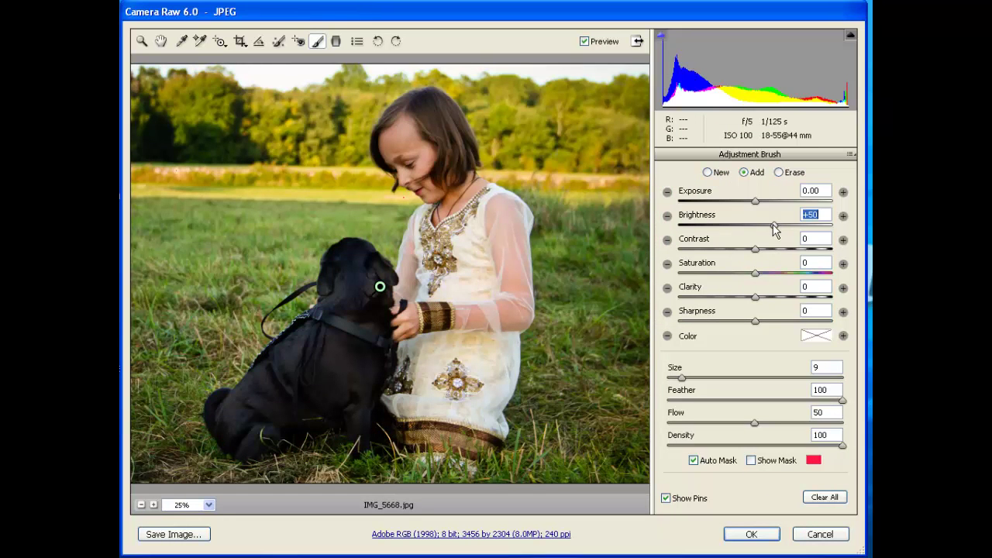
pyautogui.moveTo(772, 225)
pyautogui.mouseDown()
pyautogui.moveTo(703, 233)
pyautogui.moveTo(764, 232)
pyautogui.moveTo(761, 240)
pyautogui.mouseUp()
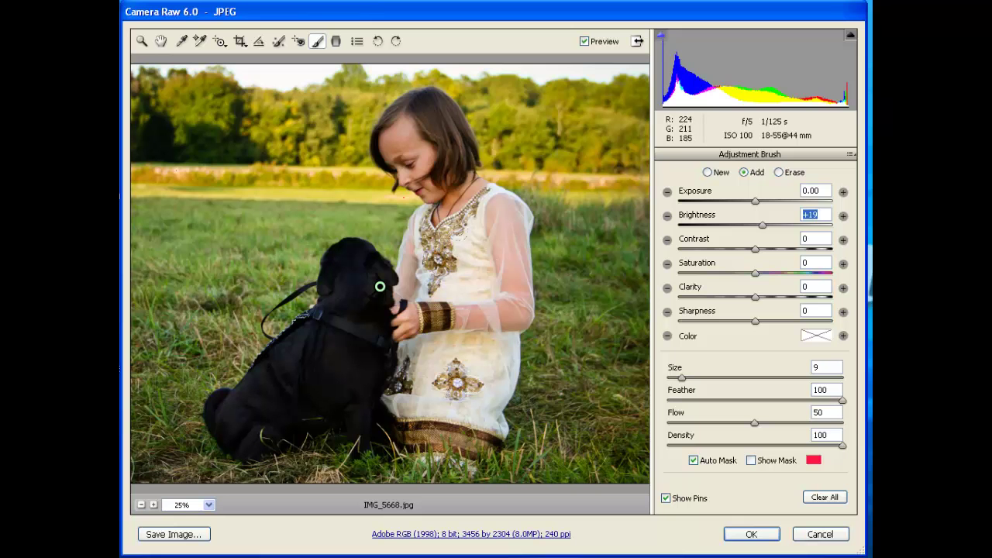
# Start a new brush adjustment, paint it over the foreground grass, and set its Brightness to +36
pyautogui.click(707, 172)
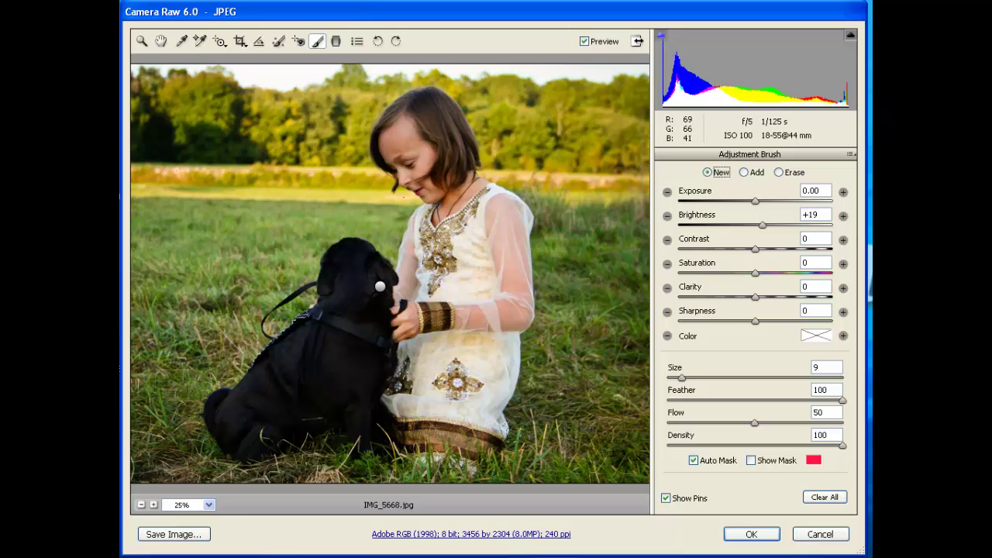
pyautogui.click(844, 216)
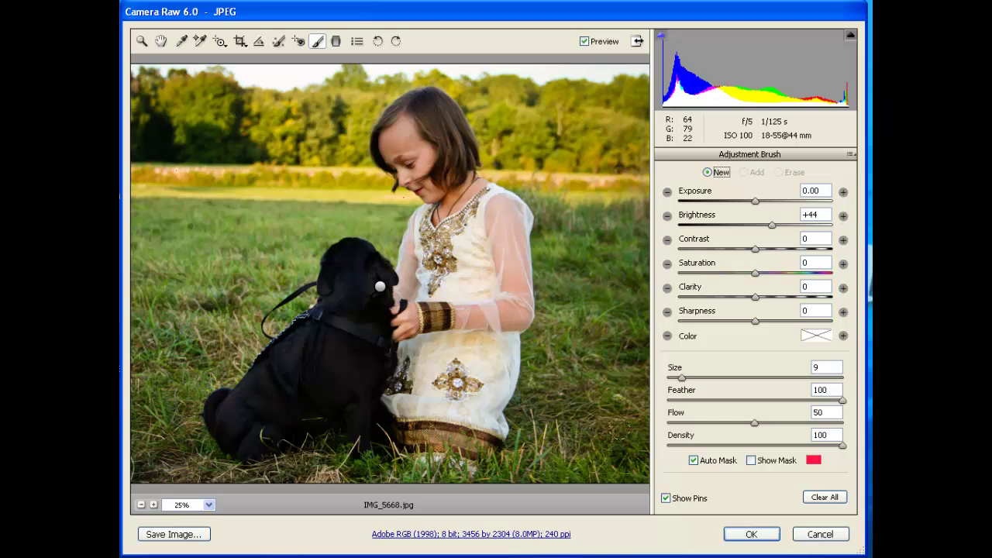
pyautogui.click(380, 287)
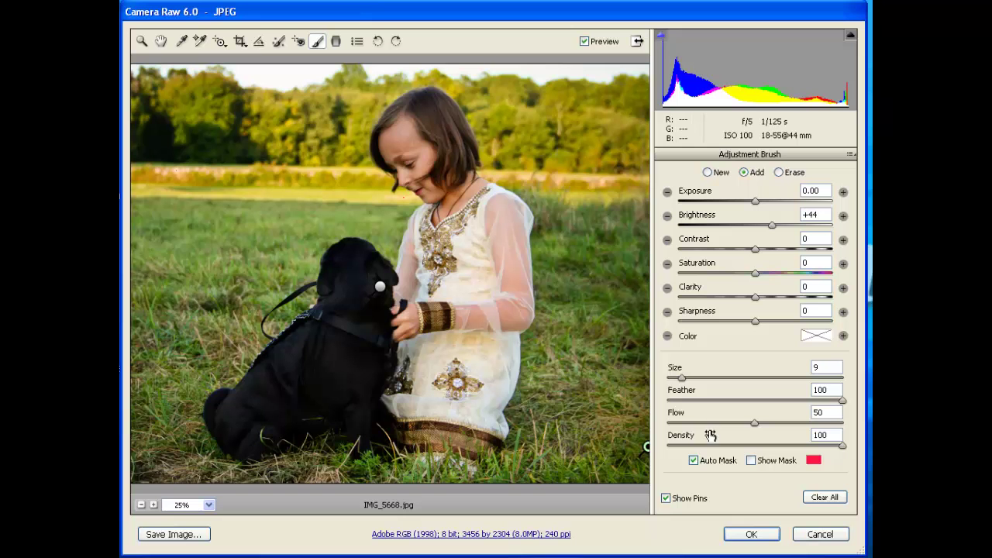
pyautogui.click(772, 226)
pyautogui.moveTo(771, 226); pyautogui.dragTo(761, 230)
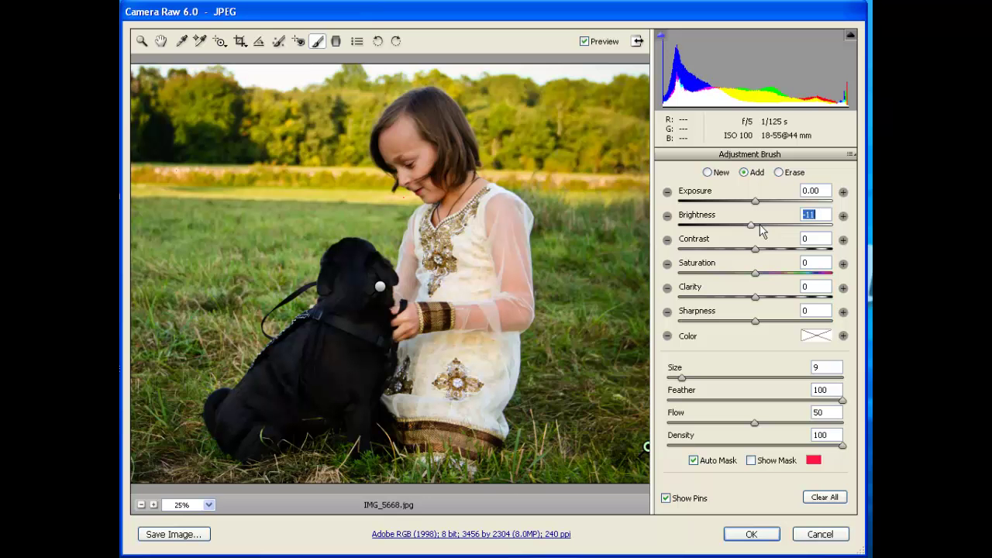
pyautogui.moveTo(762, 230); pyautogui.dragTo(769, 229)
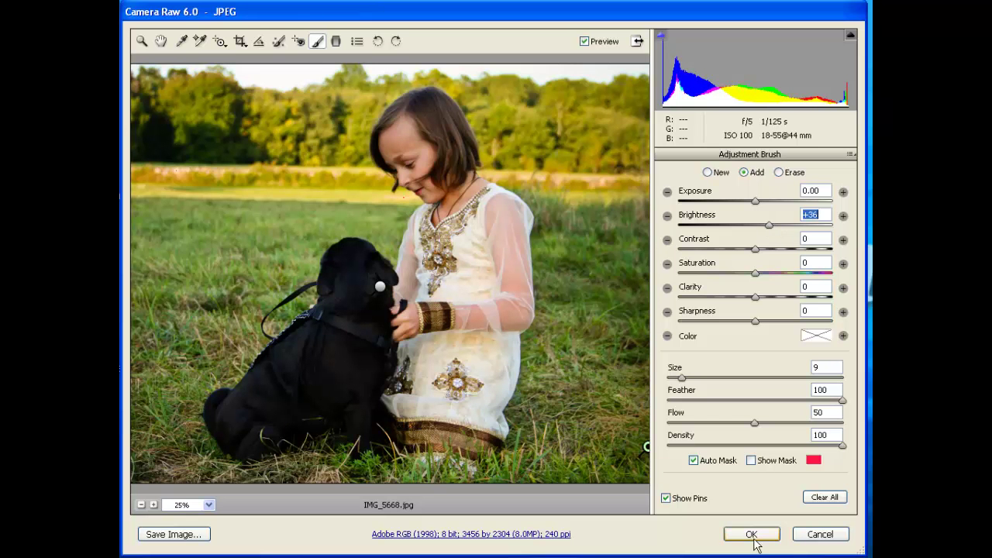
# Display the grass adjustment's mask overlay, extend the mask over the grass behind the dog, and hide the overlay
pyautogui.click(751, 460)
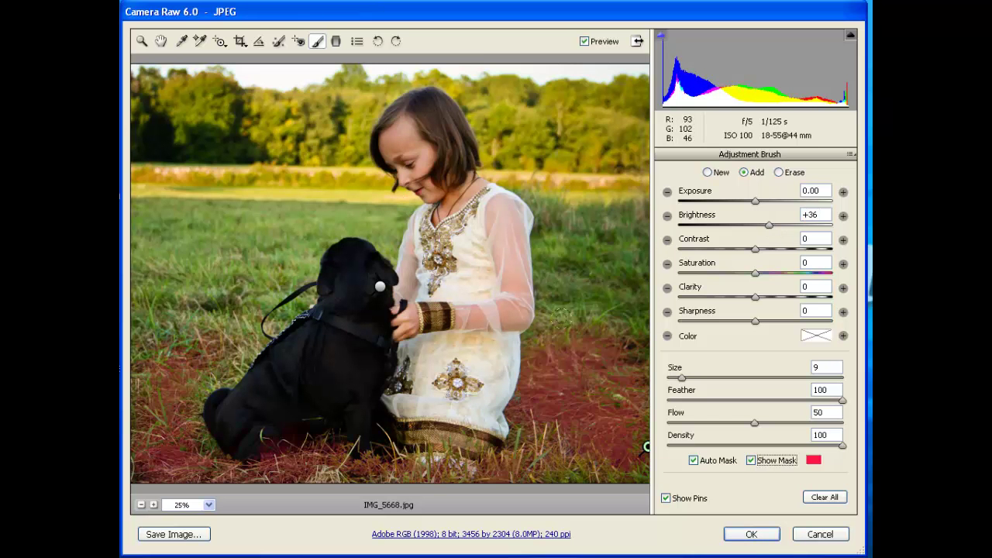
pyautogui.click(779, 173)
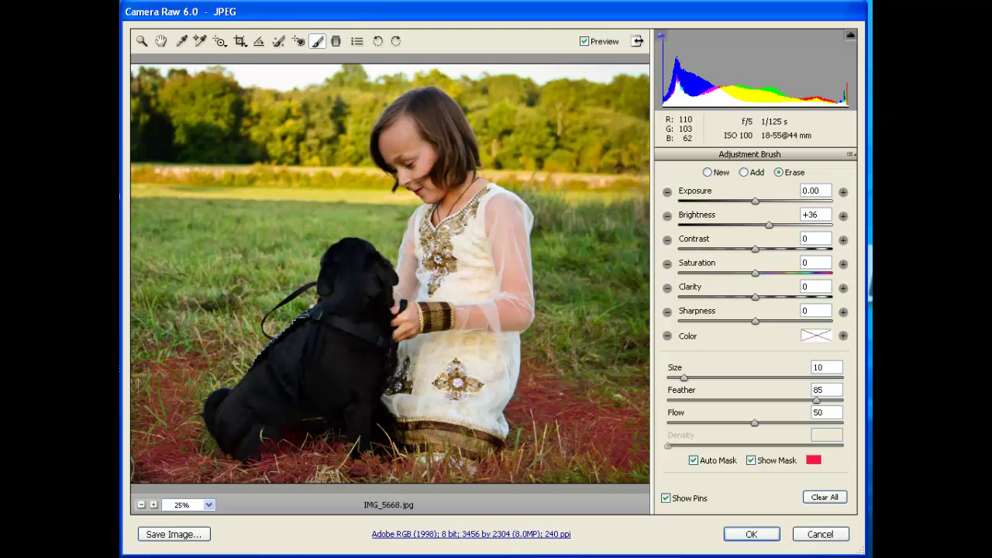
pyautogui.click(745, 174)
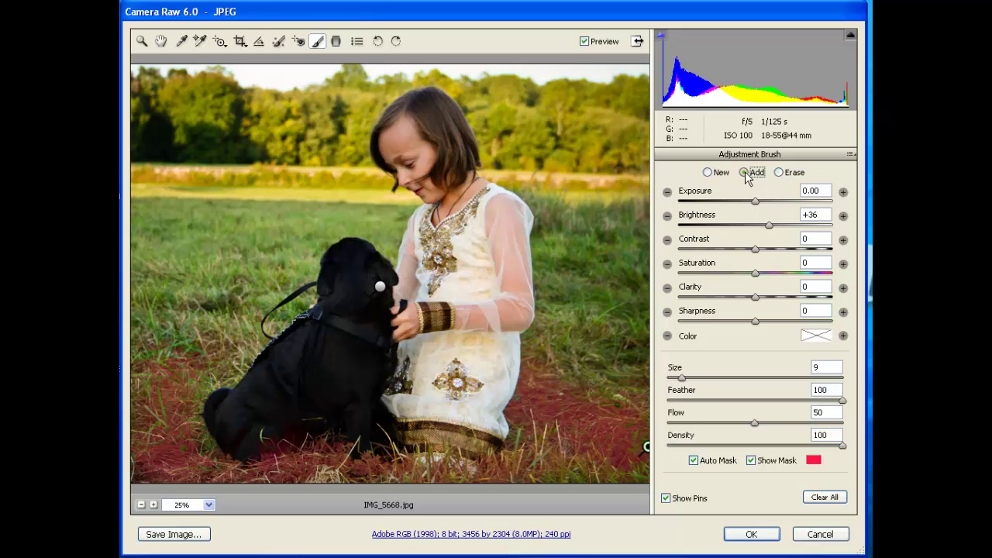
pyautogui.click(752, 462)
pyautogui.click(752, 462)
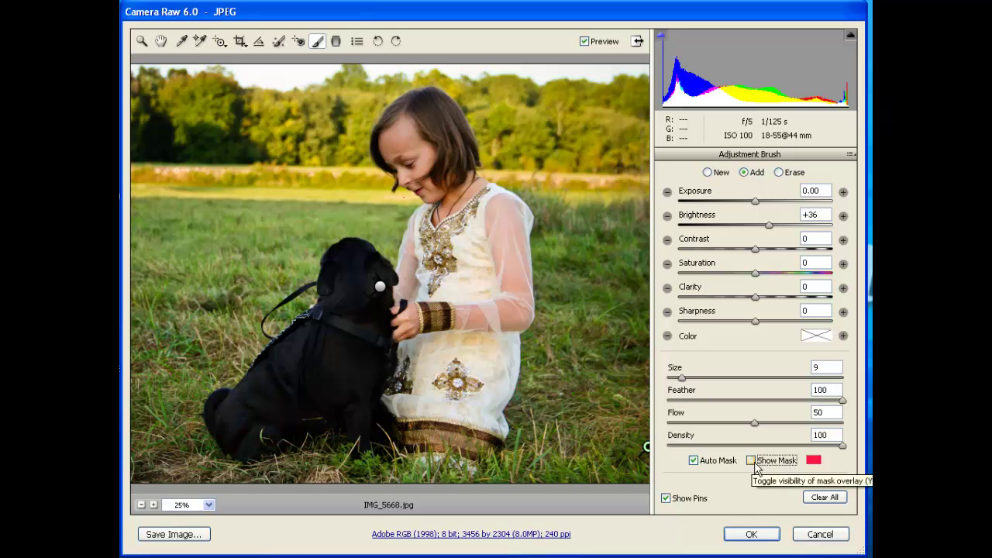
# Set the Brightness of the grass brush adjustment to +27
pyautogui.click(769, 223)
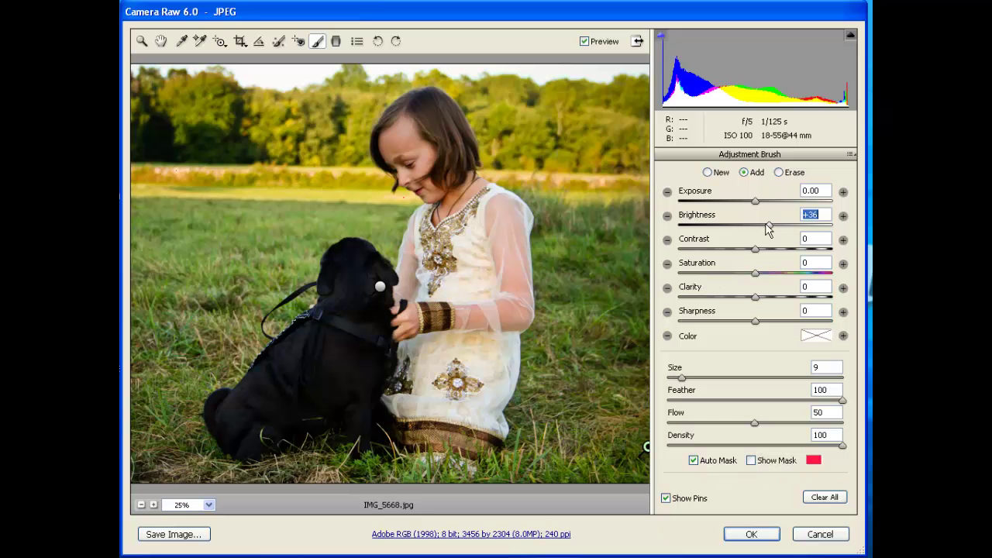
pyautogui.moveTo(766, 224); pyautogui.dragTo(762, 223)
pyautogui.press('Return')
# Select the dog's adjustment pin to review its Brightness setting, and reselect the grass adjustment's pin
pyautogui.moveTo(380, 288)
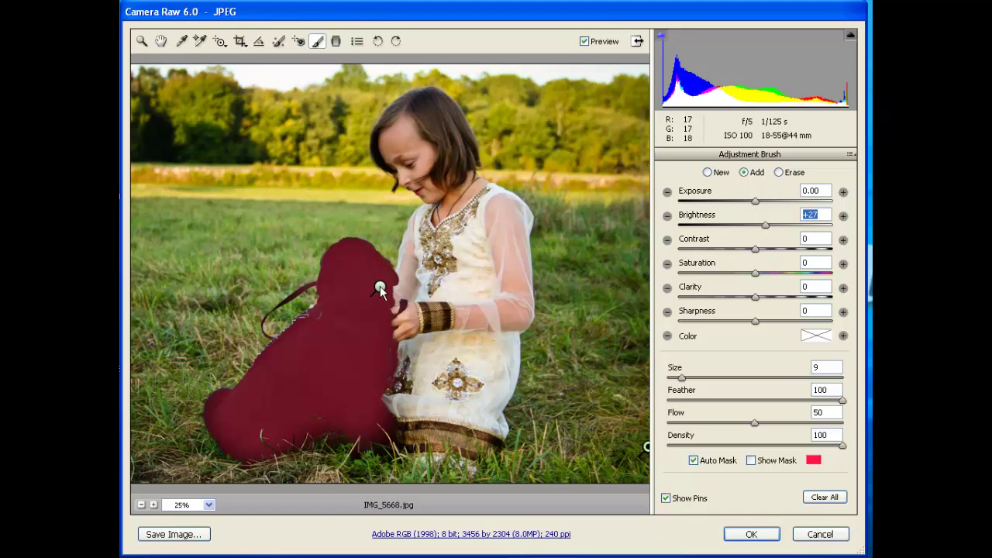
pyautogui.write('19')
pyautogui.press('Return')
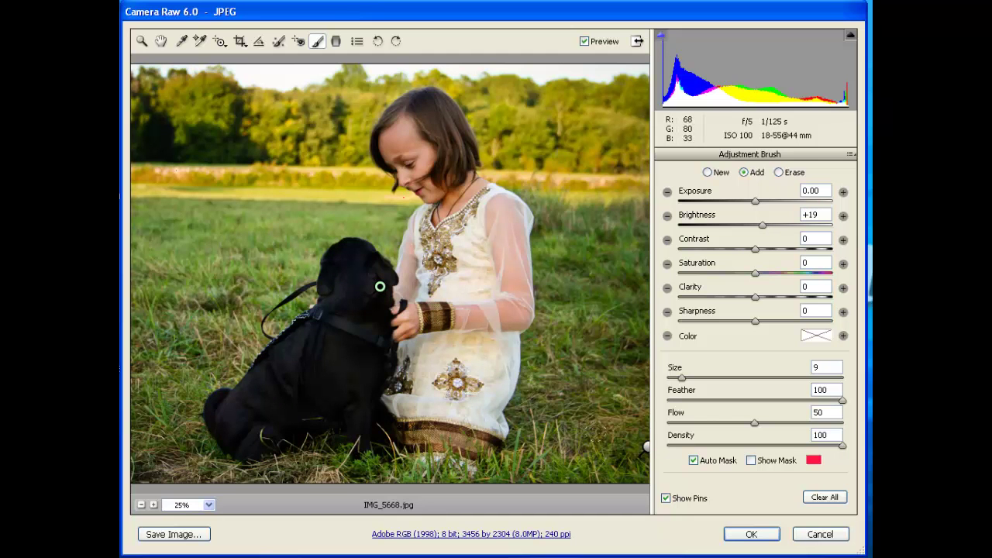
pyautogui.click(647, 447)
# Try to straighten the photo with the Straighten tool along the horizon below the tree line
pyautogui.click(260, 42)
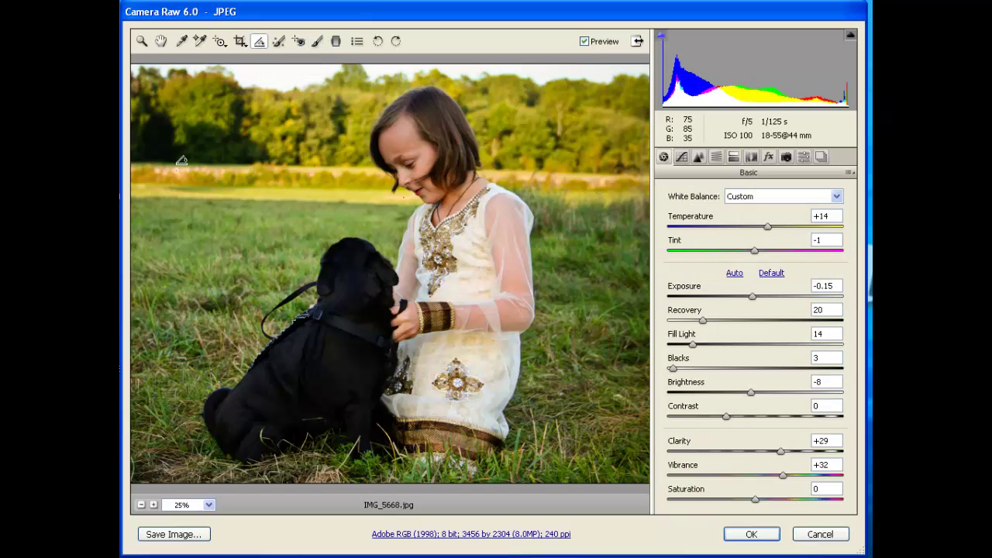
pyautogui.moveTo(161, 162); pyautogui.dragTo(364, 166)
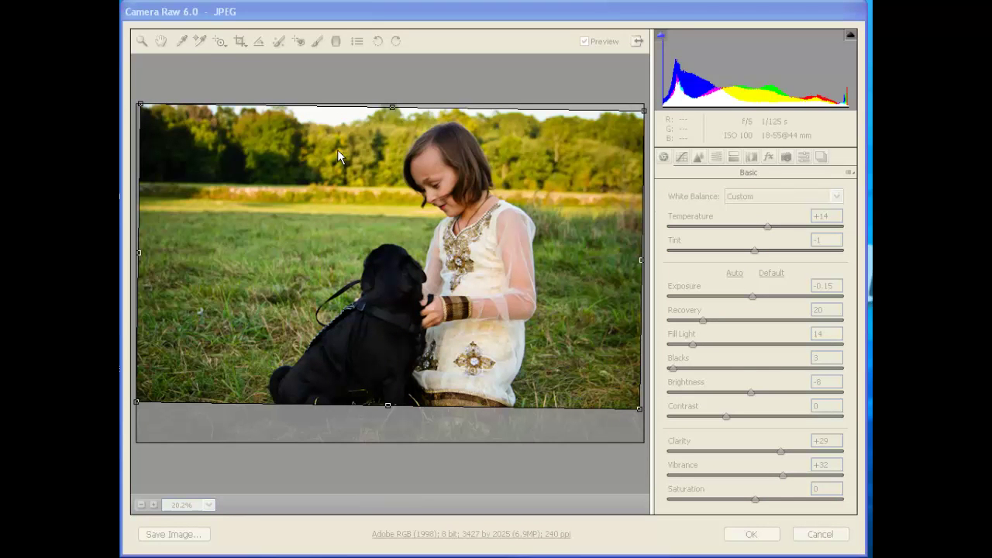
pyautogui.press('Escape')
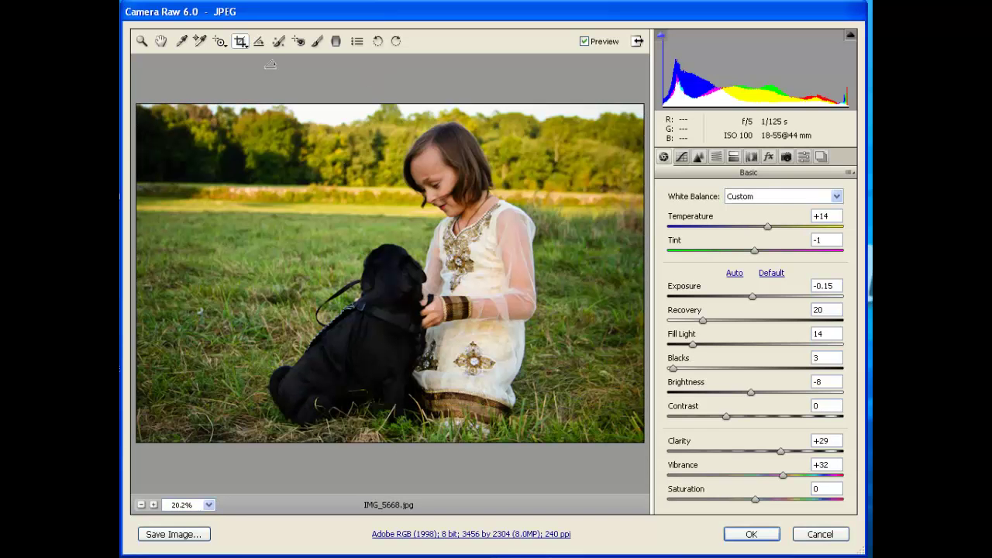
pyautogui.hotkey('ctrl', 'z')
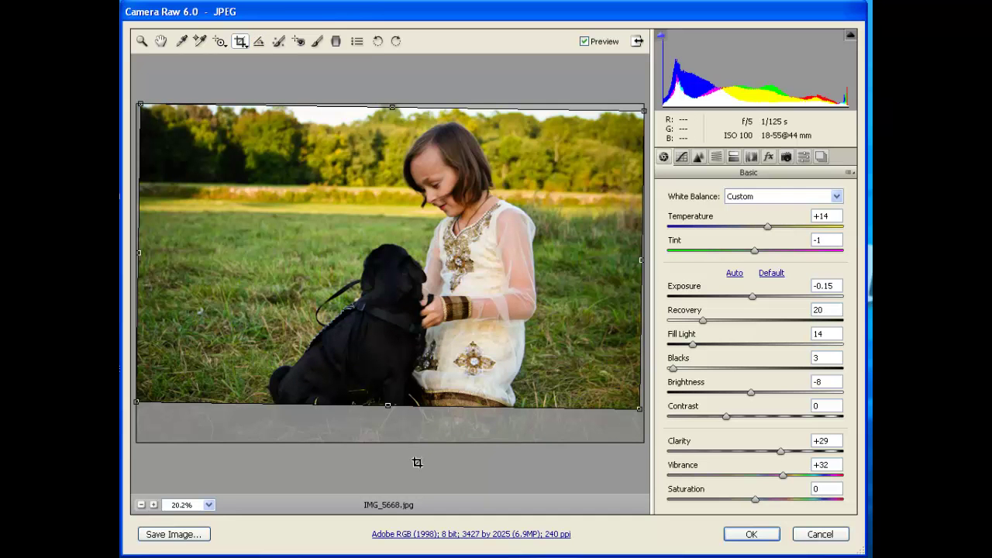
pyautogui.press('Escape')
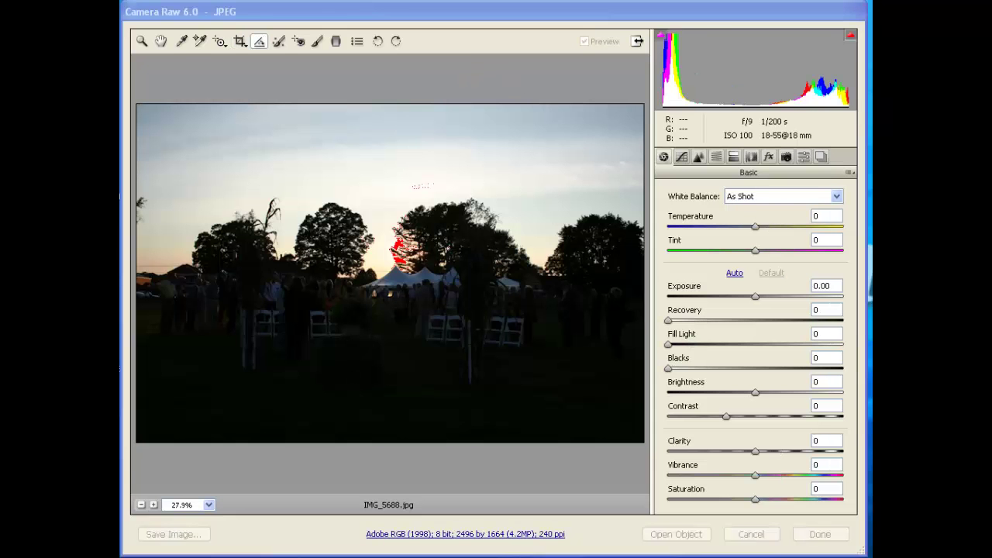
# Draw a graduated filter from the sky's top edge down to just below the horizon and set its Brightness to -42
pyautogui.click(337, 42)
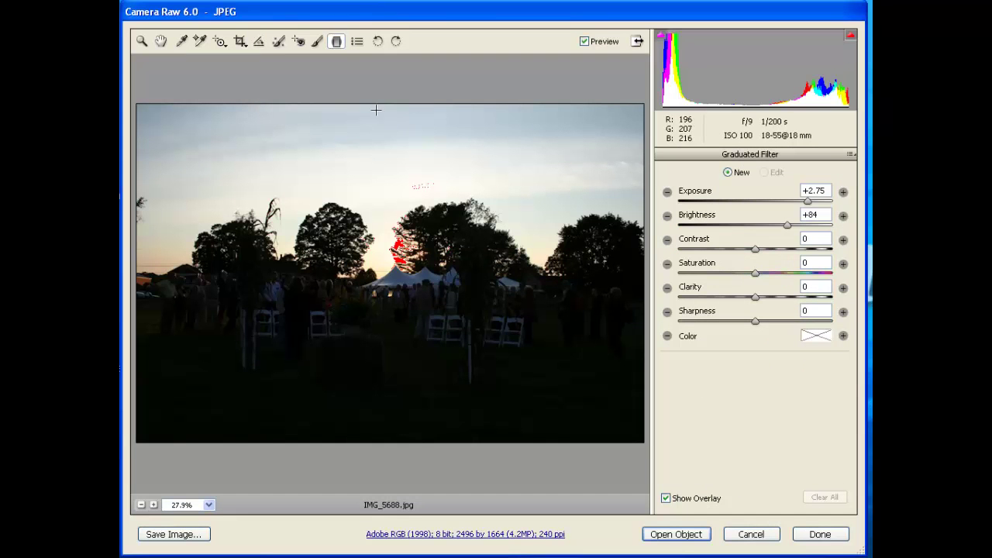
pyautogui.click(668, 217)
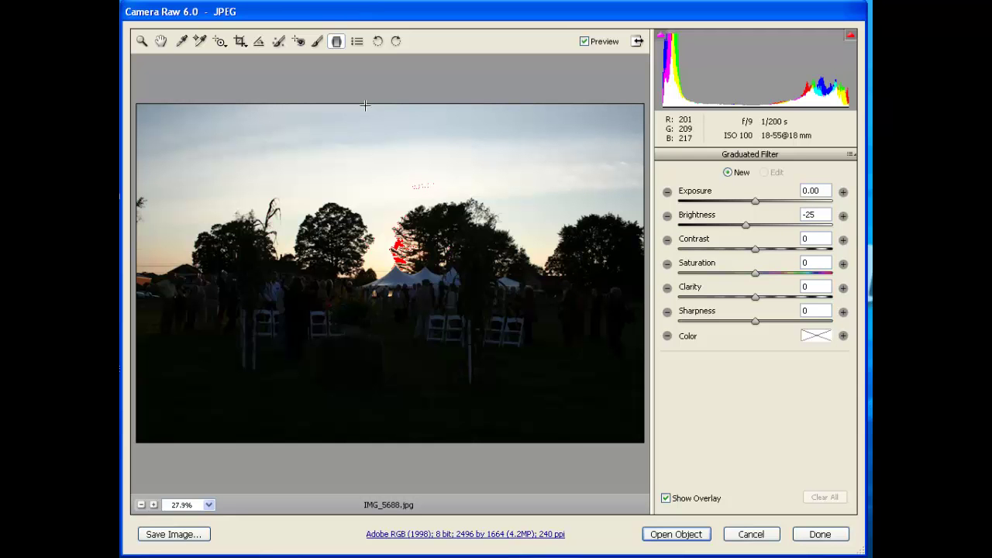
pyautogui.moveTo(365, 105); pyautogui.dragTo(365, 295)
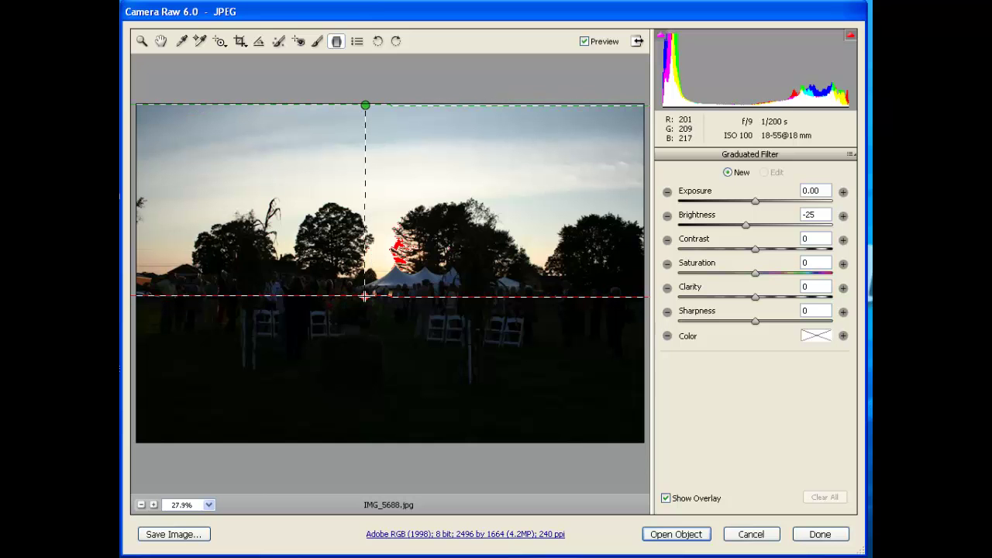
pyautogui.click(746, 224)
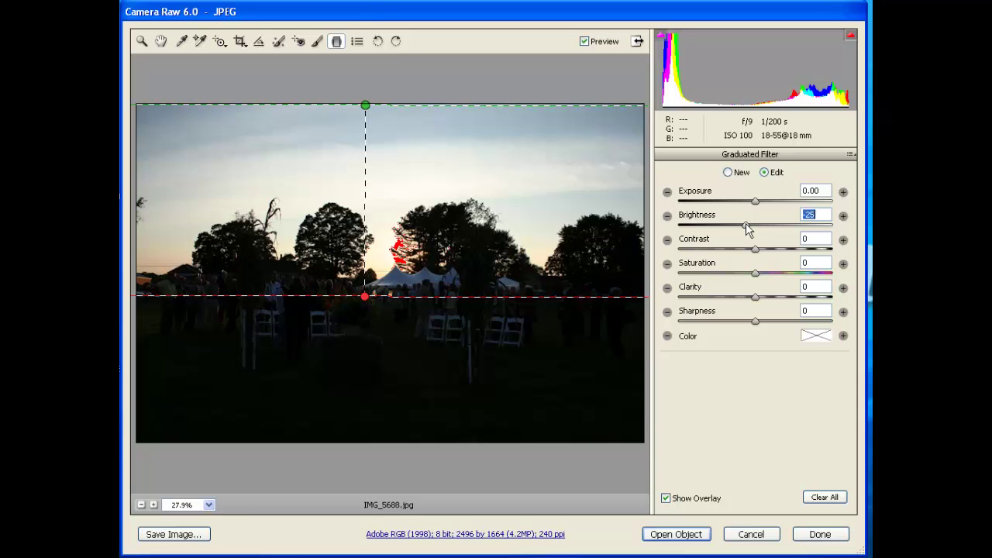
pyautogui.moveTo(746, 224); pyautogui.dragTo(740, 229)
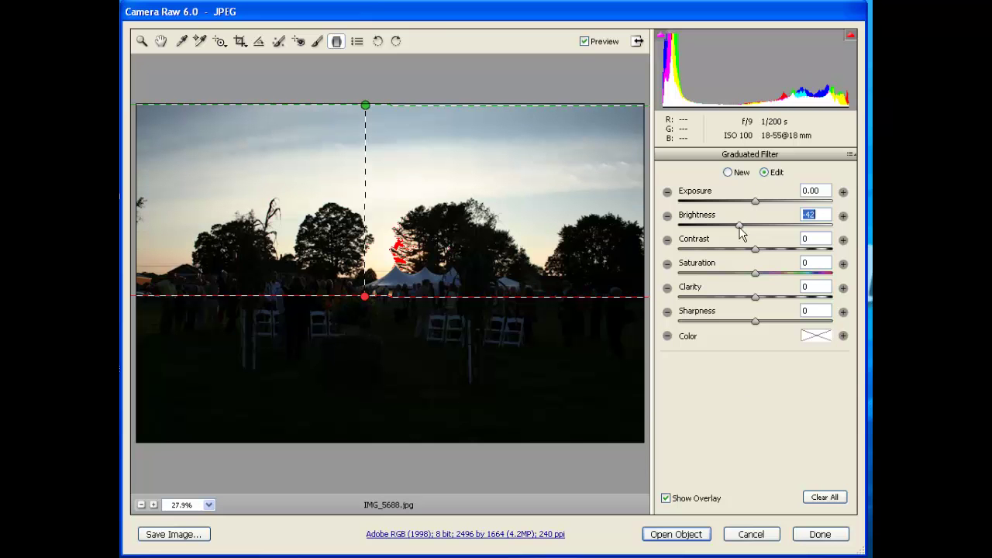